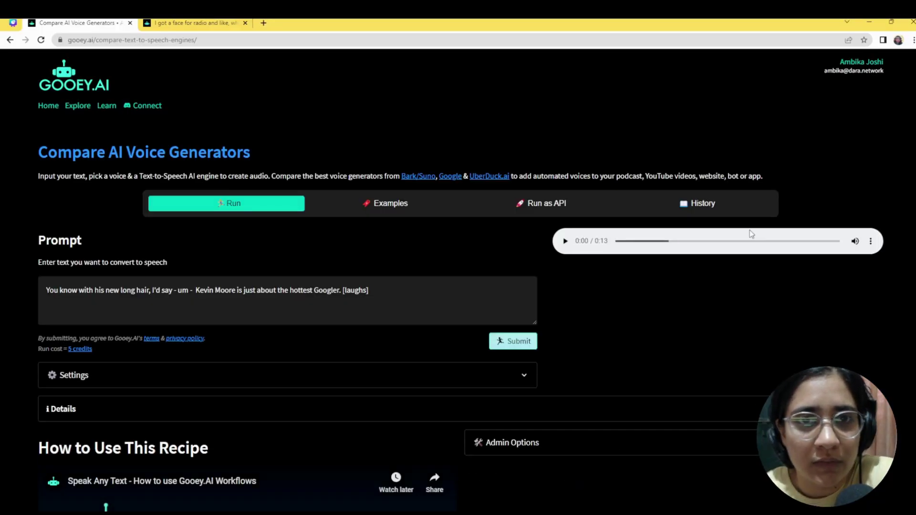
Expand Settings and replace the prompt with the pasted climate crisis text.
{"action": "scroll", "coordinate": [749, 230], "scroll_direction": "down", "scroll_amount": 1}
{"action": "scroll", "coordinate": [198, 66], "scroll_direction": "up", "scroll_amount": 1}
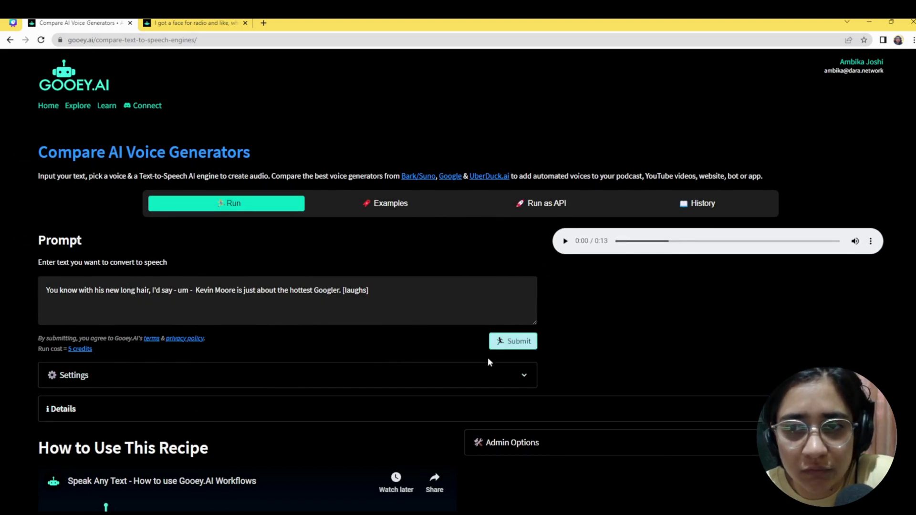
{"action": "left_click", "coordinate": [466, 374]}
{"action": "scroll", "coordinate": [158, 339], "scroll_direction": "down", "scroll_amount": 4}
{"action": "scroll", "coordinate": [150, 328], "scroll_direction": "up", "scroll_amount": 2}
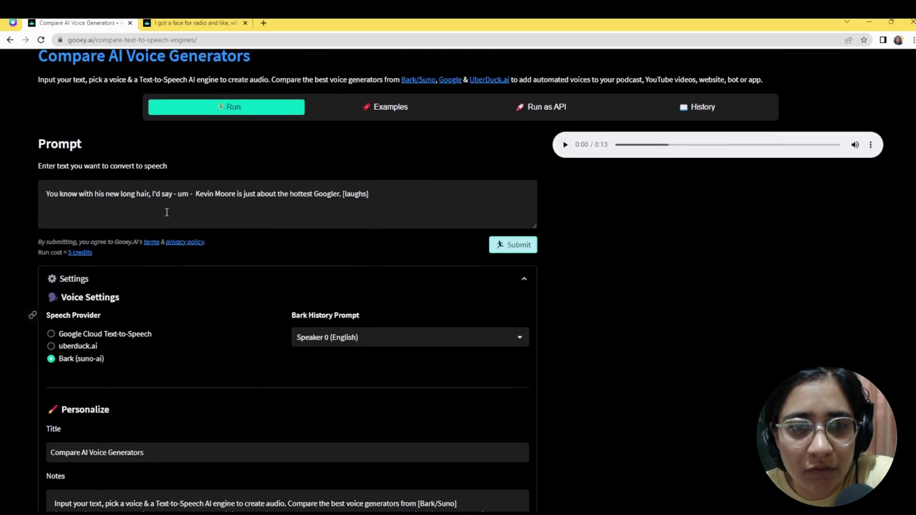
{"action": "left_click", "coordinate": [168, 210]}
{"action": "key", "text": "ctrl+a"}
{"action": "type", "text": "Climate Crisis is a big challenge that we are facing, and it is not going away soon. We can still reverse climate change through technology and human intervention. We need to work on it collectively!"}
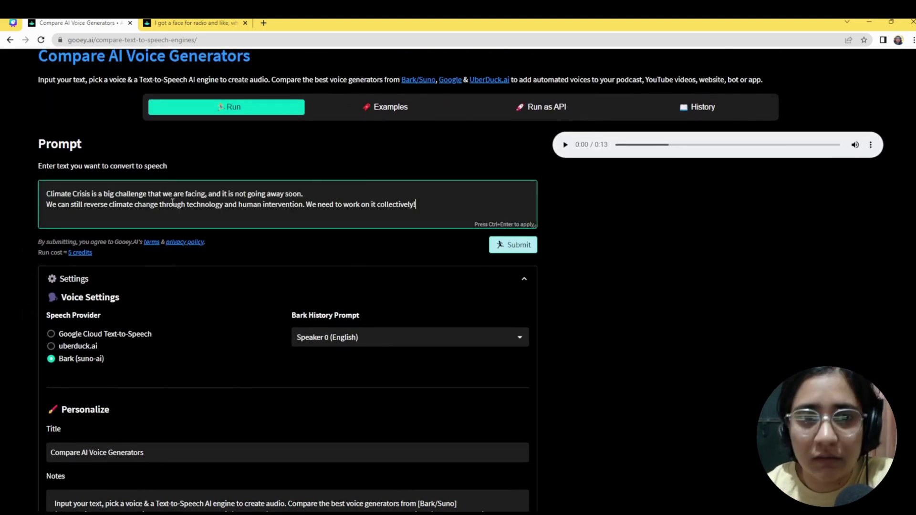
Choose Google Cloud Text-to-Speech with the en-US-Standard-B (Male) voice.
{"action": "left_click", "coordinate": [89, 335]}
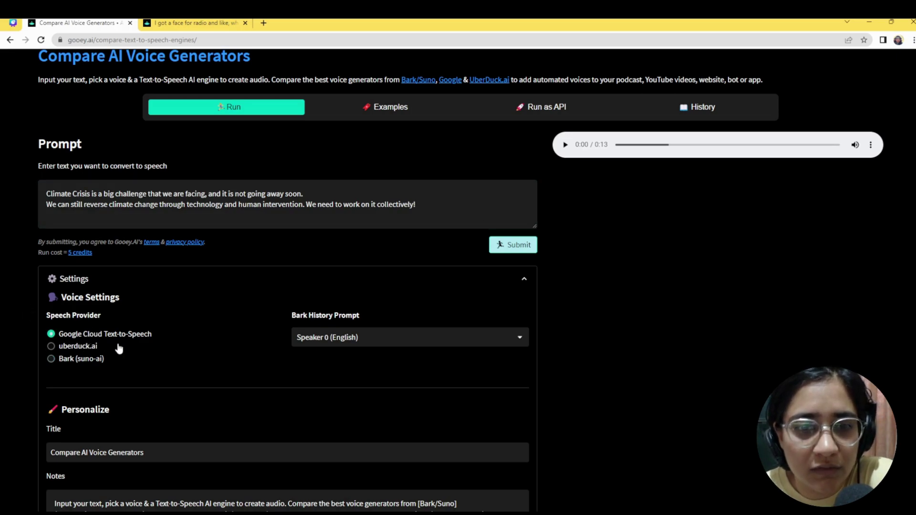
{"action": "left_click", "coordinate": [417, 338]}
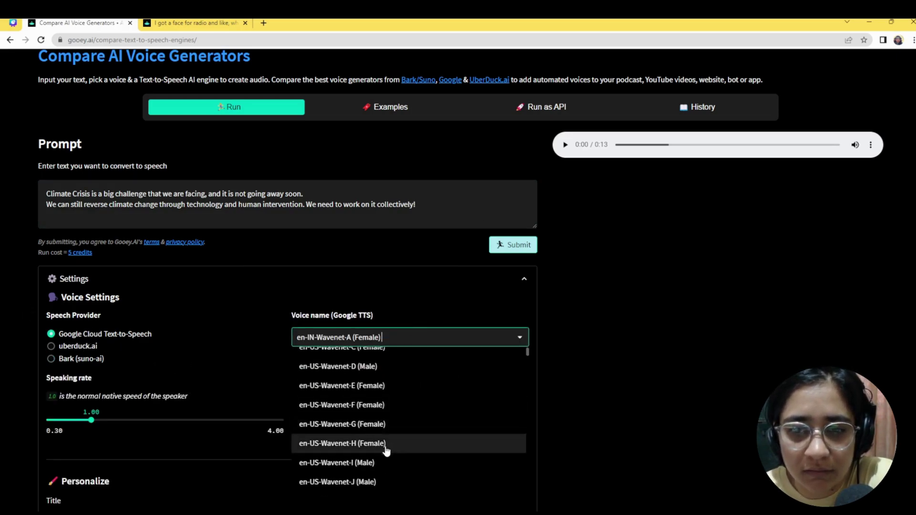
{"action": "scroll", "coordinate": [387, 434], "scroll_direction": "down", "scroll_amount": 10}
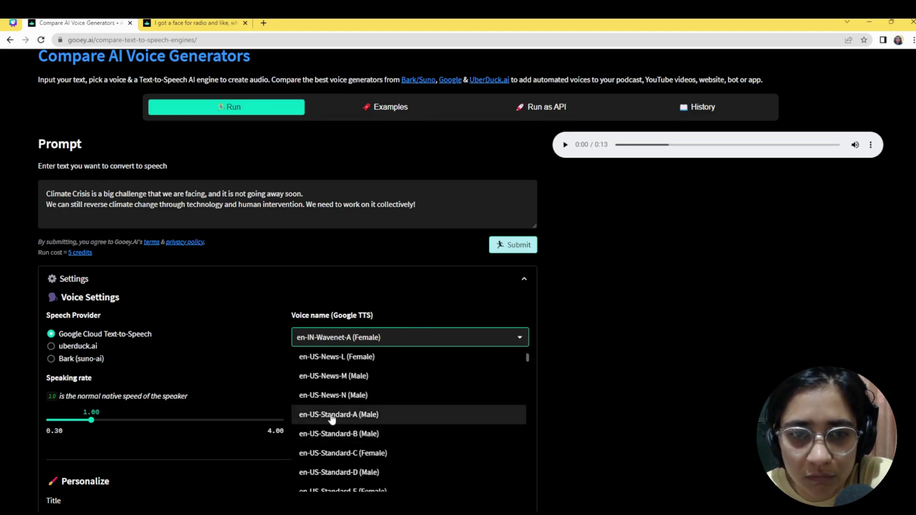
{"action": "scroll", "coordinate": [334, 415], "scroll_direction": "down", "scroll_amount": 2}
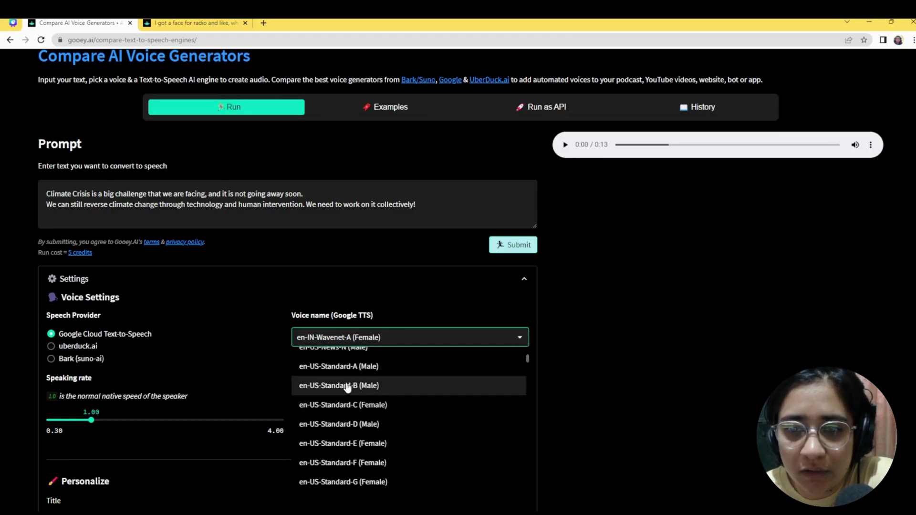
{"action": "left_click", "coordinate": [348, 386]}
{"action": "scroll", "coordinate": [276, 377], "scroll_direction": "down", "scroll_amount": 1}
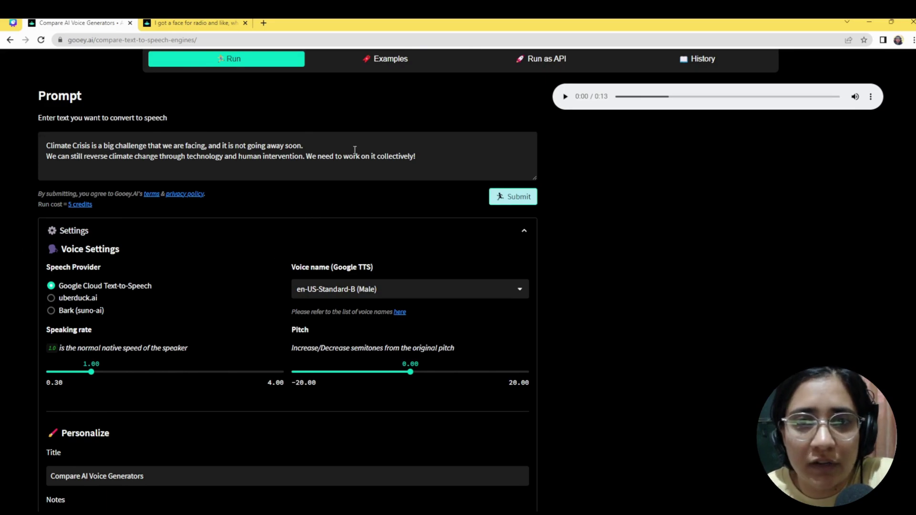
Submit the climate prompt and play the resulting 0:12 Google voice clip.
{"action": "left_click", "coordinate": [505, 201]}
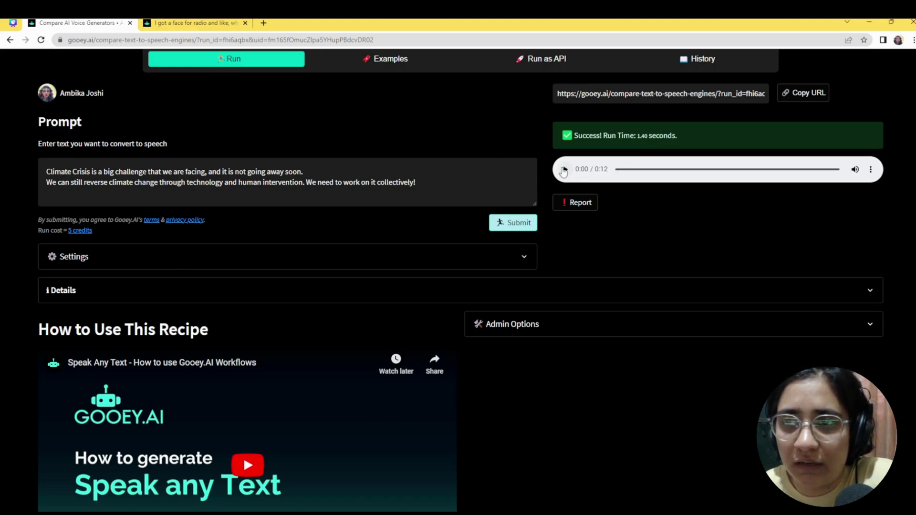
{"action": "left_click", "coordinate": [565, 169]}
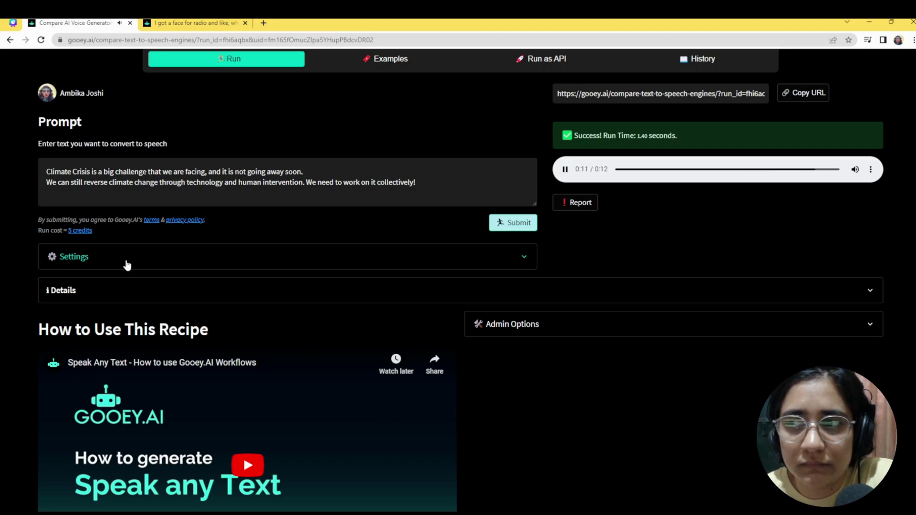
In Settings, set Pitch to 8.00 and Speaking rate to 1.30.
{"action": "left_click", "coordinate": [127, 265]}
{"action": "scroll", "coordinate": [293, 352], "scroll_direction": "down", "scroll_amount": 3}
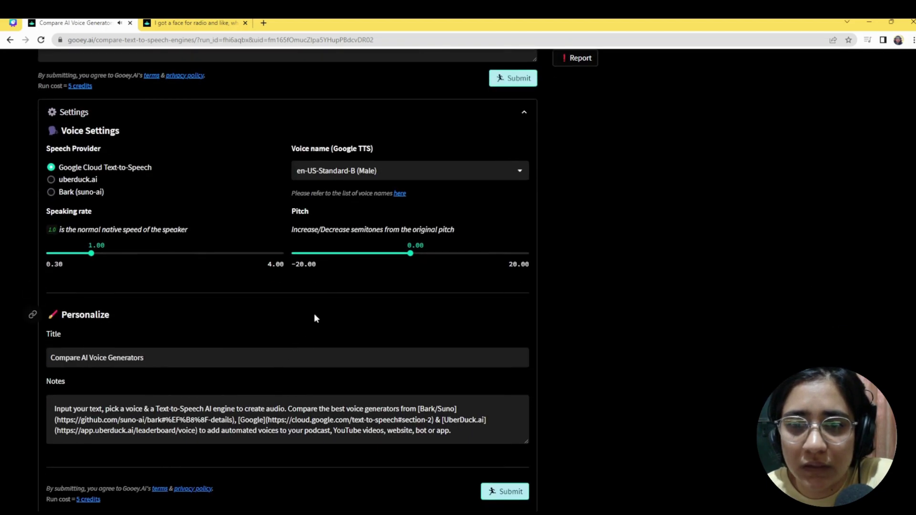
{"action": "left_click", "coordinate": [457, 253]}
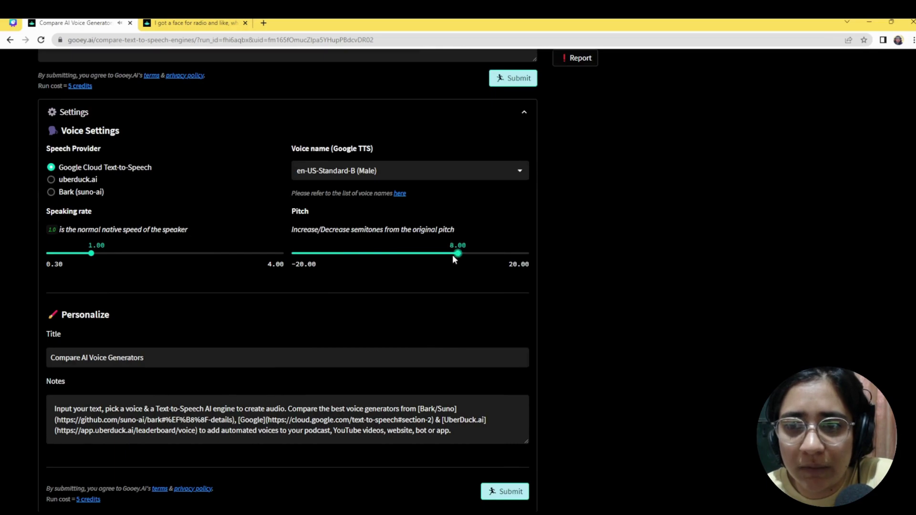
{"action": "left_click", "coordinate": [104, 252]}
{"action": "left_click_drag", "start_coordinate": [105, 253], "coordinate": [110, 254]}
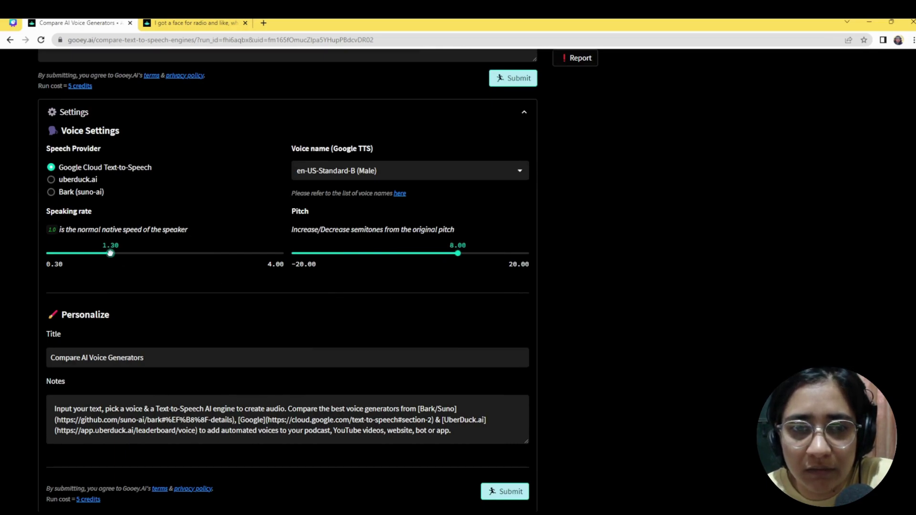
Regenerate the audio and play the new 0:09 clip, pausing at 0:04.
{"action": "left_click", "coordinate": [494, 498]}
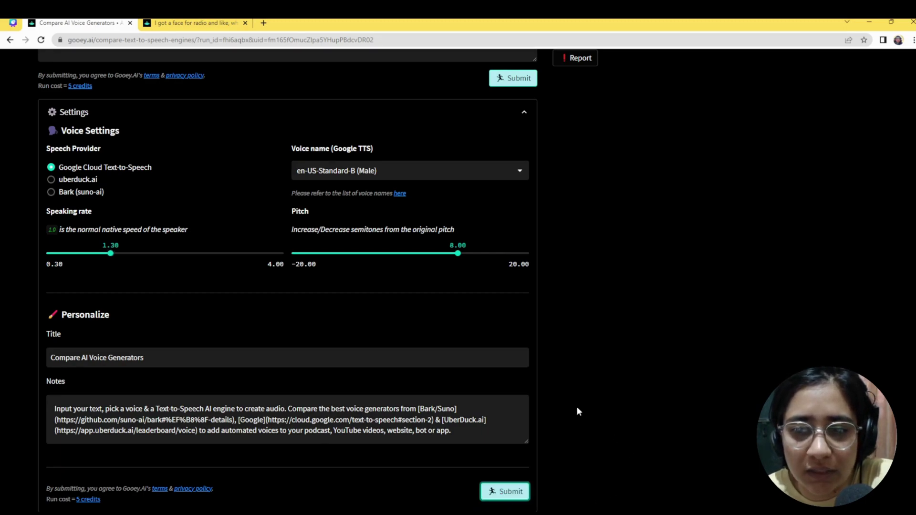
{"action": "scroll", "coordinate": [186, 372], "scroll_direction": "up", "scroll_amount": 5}
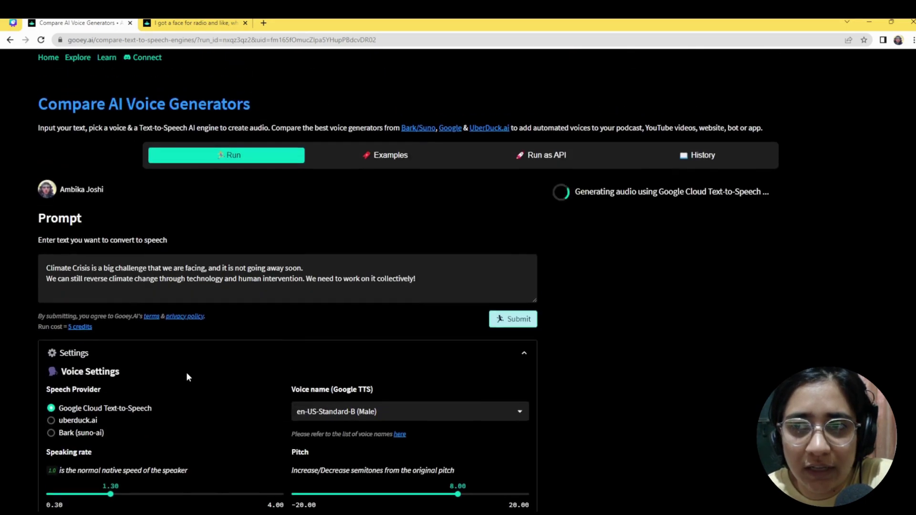
{"action": "left_click", "coordinate": [565, 266]}
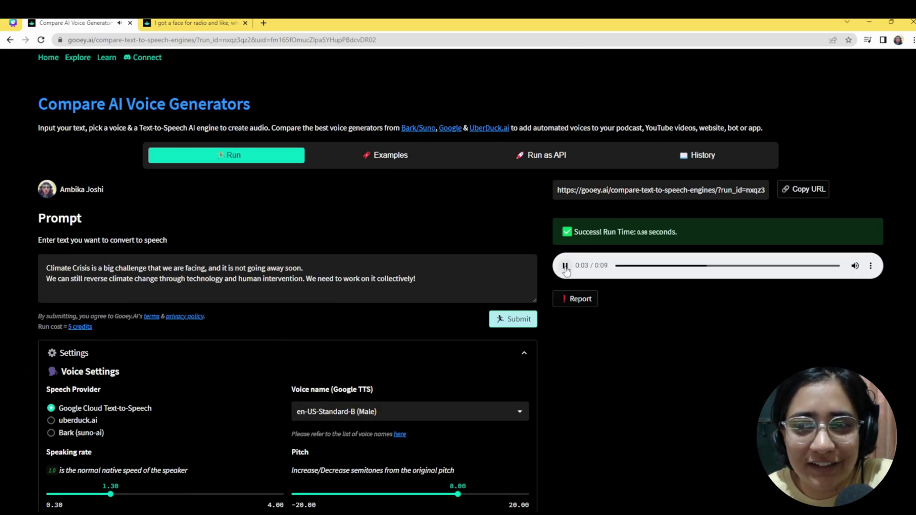
{"action": "left_click", "coordinate": [565, 265]}
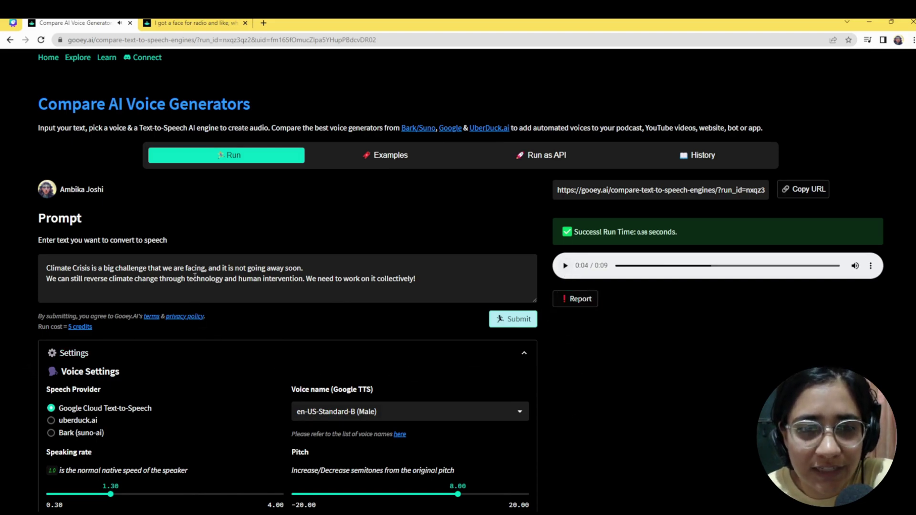
{"action": "scroll", "coordinate": [191, 275], "scroll_direction": "down", "scroll_amount": 2}
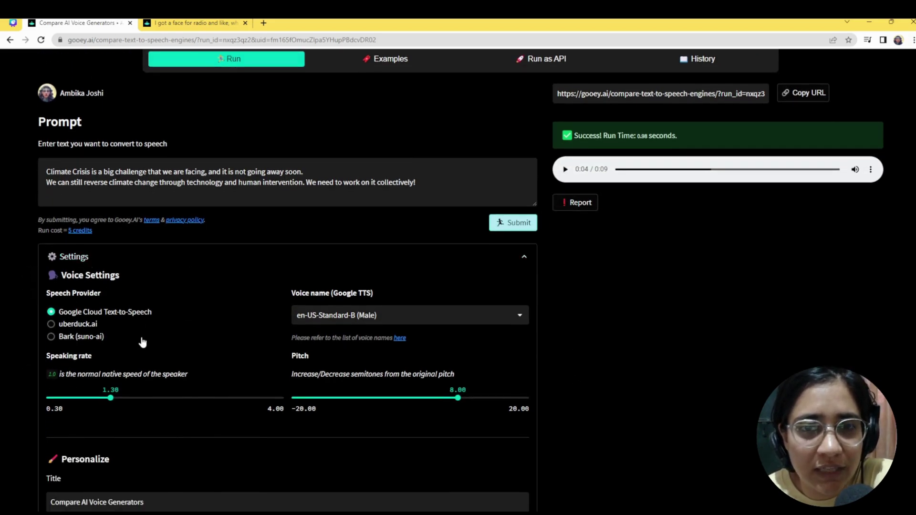
{"action": "scroll", "coordinate": [142, 342], "scroll_direction": "down", "scroll_amount": 1}
{"action": "scroll", "coordinate": [139, 377], "scroll_direction": "up", "scroll_amount": 4}
{"action": "scroll", "coordinate": [139, 382], "scroll_direction": "down", "scroll_amount": 1}
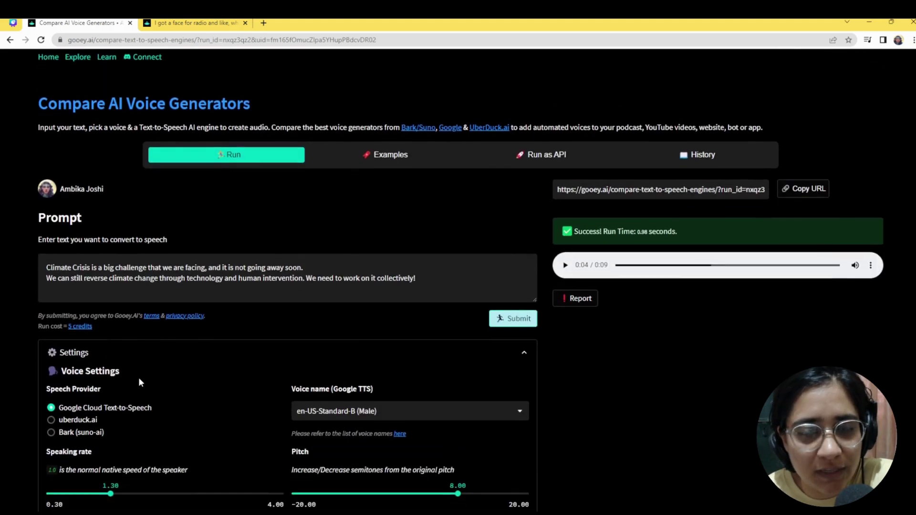
{"action": "scroll", "coordinate": [139, 382], "scroll_direction": "down", "scroll_amount": 2}
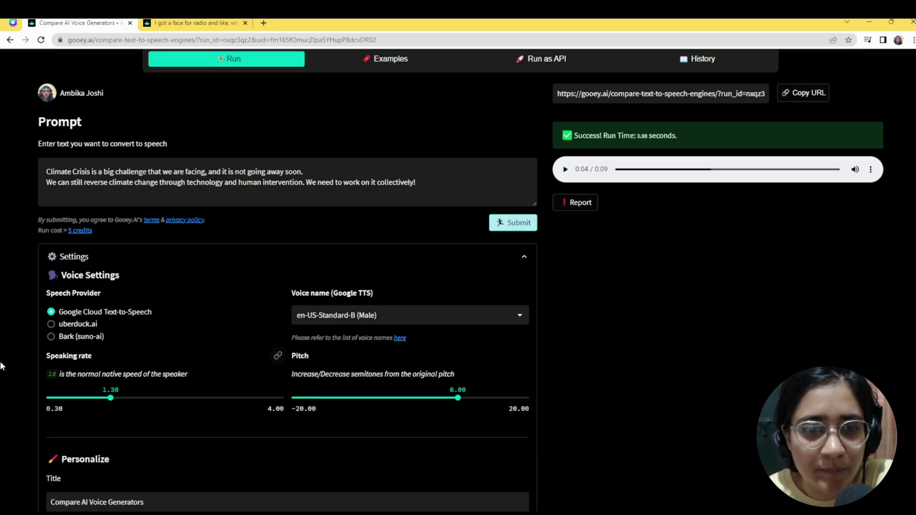
Switch to uberduck.ai, keep the 'Samoan Action Star | the-rock' voice, and submit.
{"action": "left_click", "coordinate": [53, 325]}
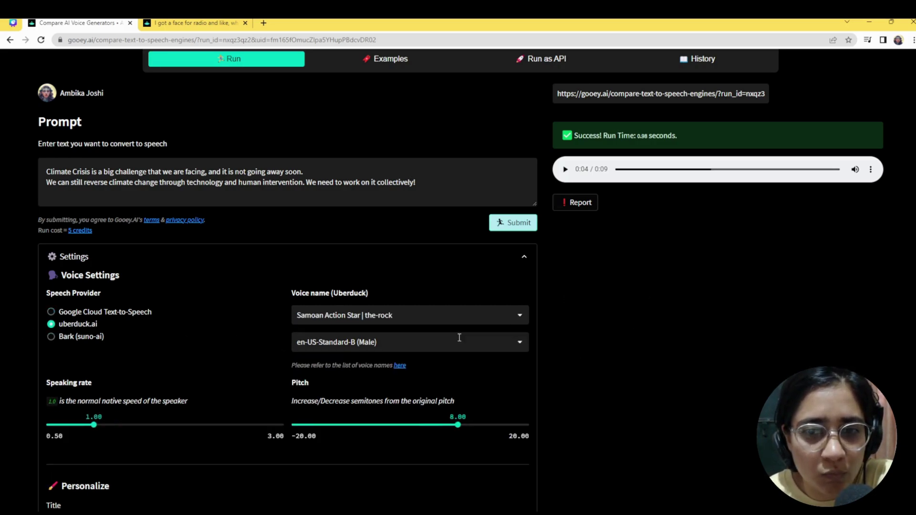
{"action": "left_click", "coordinate": [431, 313]}
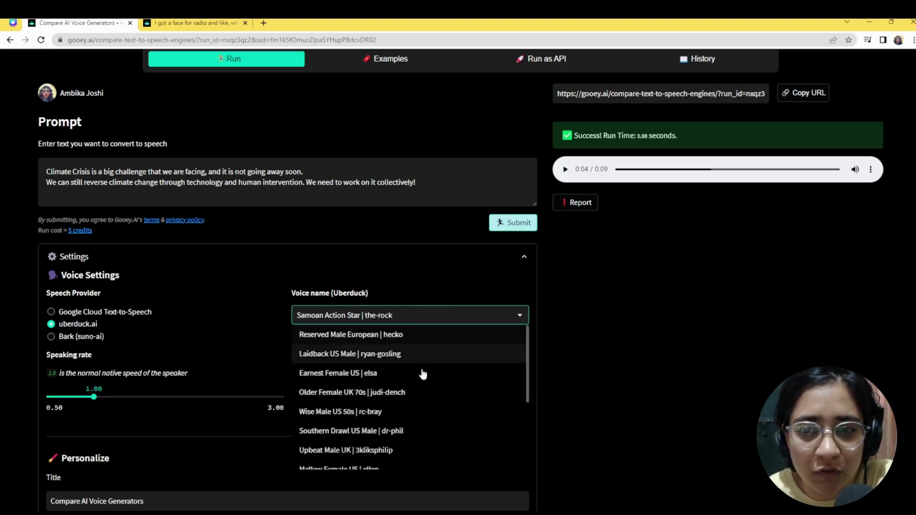
{"action": "scroll", "coordinate": [415, 401], "scroll_direction": "down", "scroll_amount": 2}
{"action": "scroll", "coordinate": [416, 415], "scroll_direction": "up", "scroll_amount": 1}
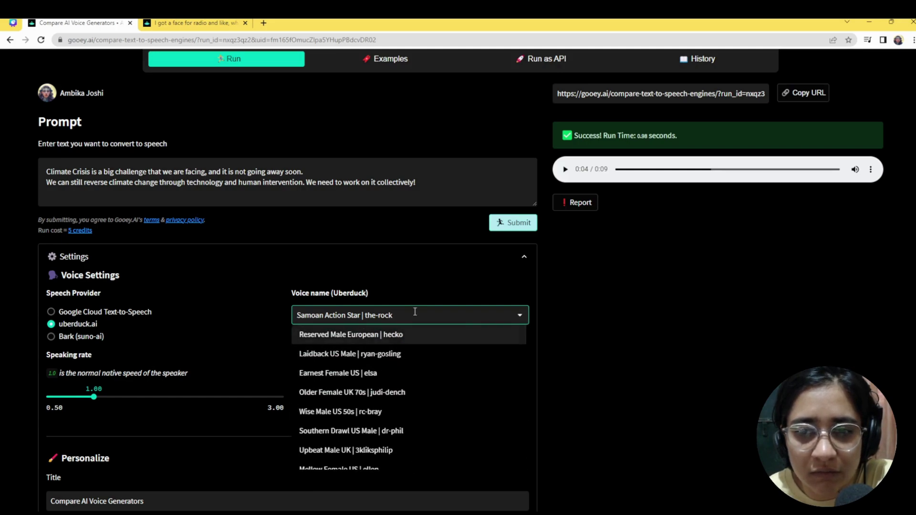
{"action": "left_click", "coordinate": [419, 304]}
{"action": "left_click", "coordinate": [406, 316]}
{"action": "left_click", "coordinate": [601, 373]}
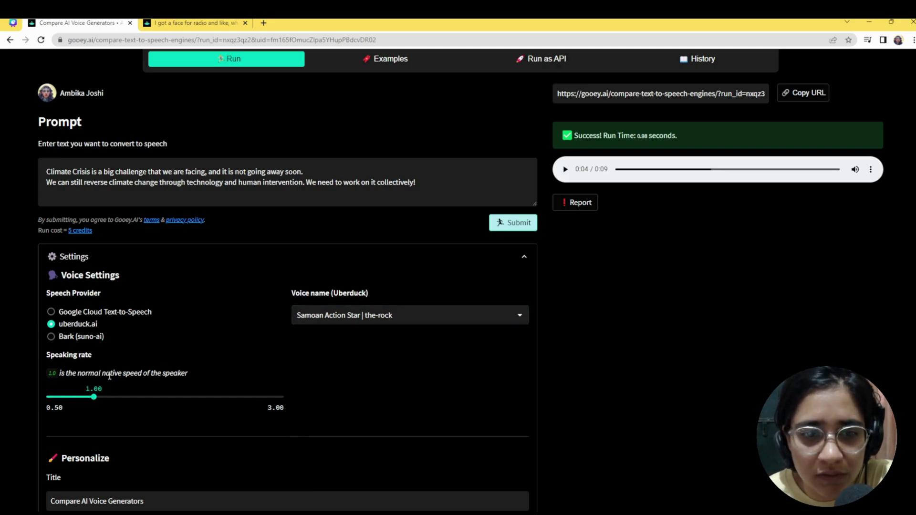
{"action": "left_click", "coordinate": [501, 224]}
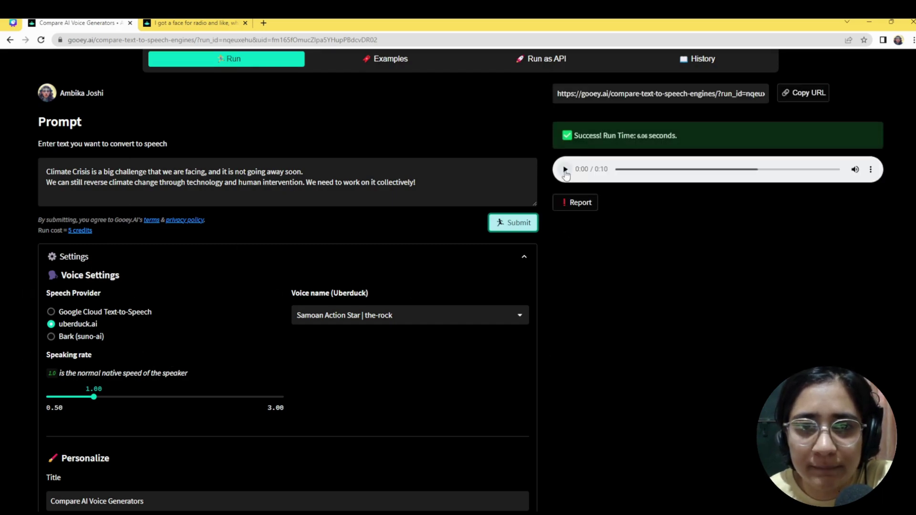
Play the 0:10 Samoan Action Star clip through to the end.
{"action": "left_click", "coordinate": [565, 170]}
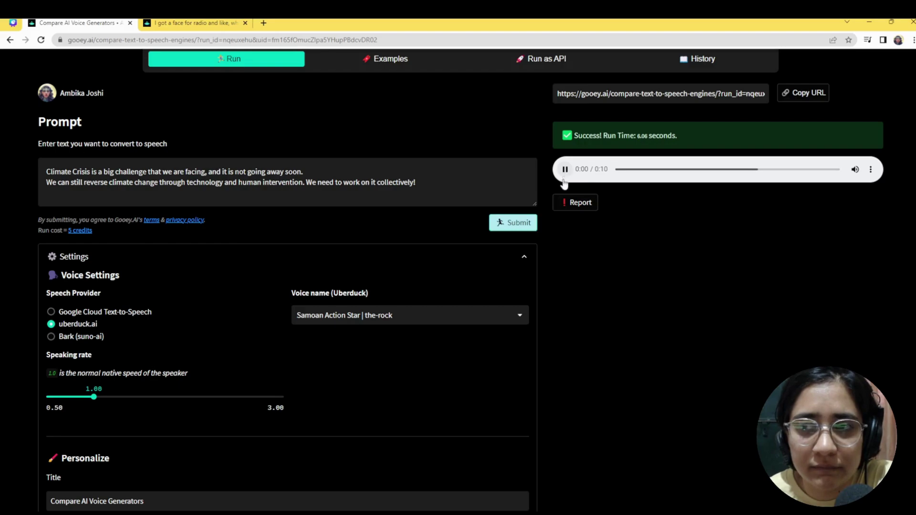
On the Bark example page, highlight the prompt's em dash, 'um' and '[laughs]' cues.
{"action": "left_click", "coordinate": [166, 25]}
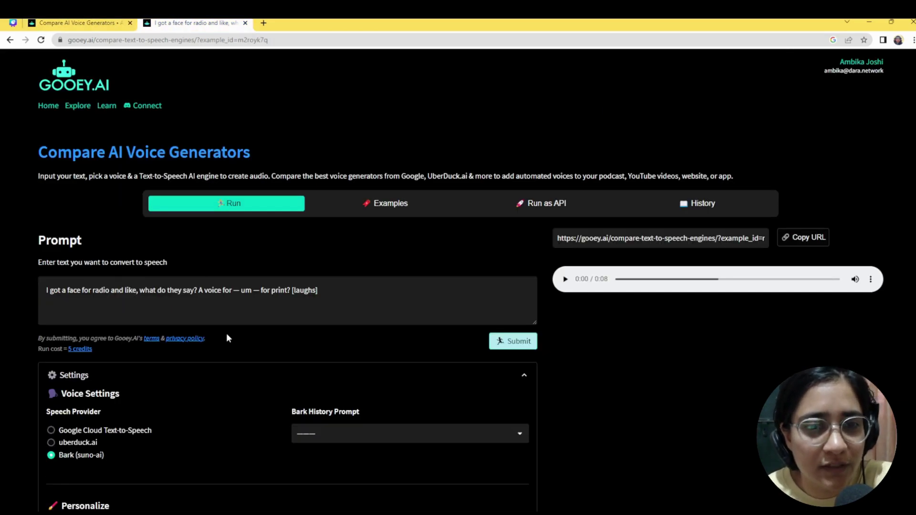
{"action": "left_click_drag", "start_coordinate": [342, 290], "coordinate": [42, 293]}
{"action": "left_click", "coordinate": [76, 22]}
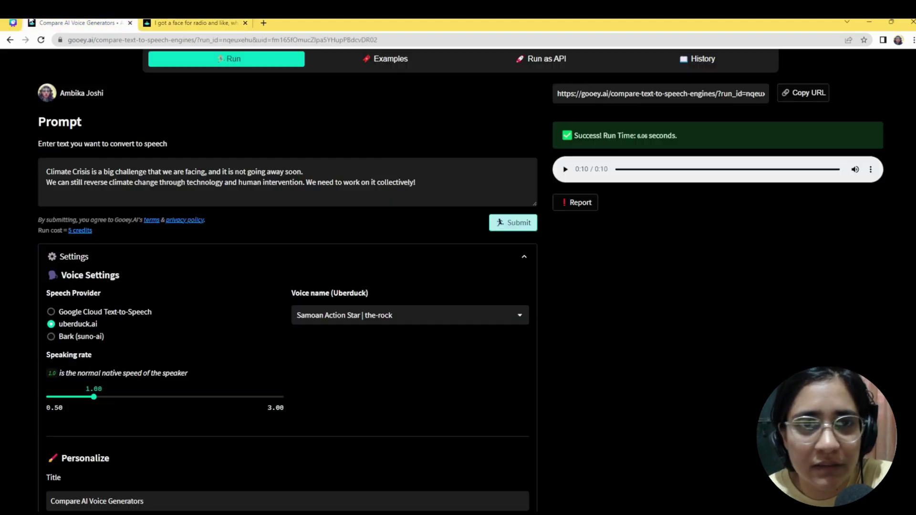
{"action": "left_click", "coordinate": [196, 22]}
{"action": "left_click", "coordinate": [245, 292]}
{"action": "scroll", "coordinate": [129, 246], "scroll_direction": "down", "scroll_amount": 2}
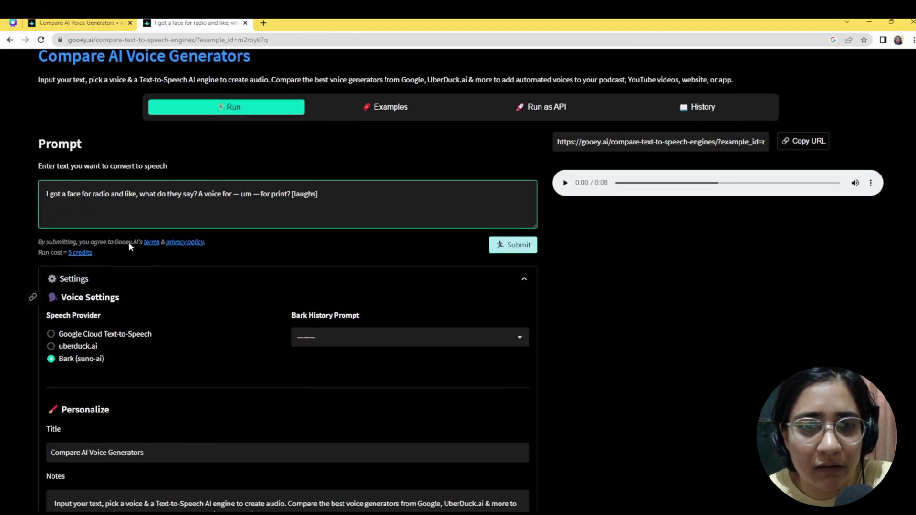
{"action": "left_click_drag", "start_coordinate": [233, 194], "coordinate": [241, 194]}
{"action": "double_click", "coordinate": [247, 193]}
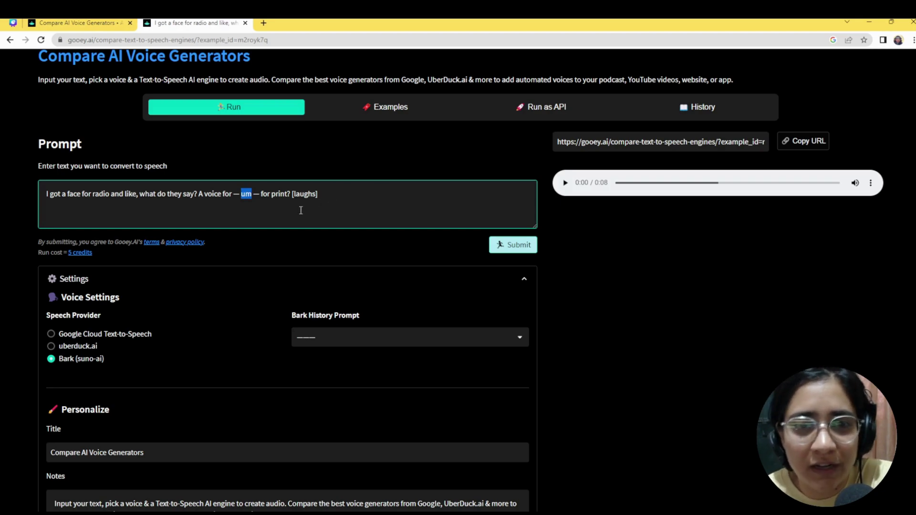
{"action": "left_click", "coordinate": [284, 219]}
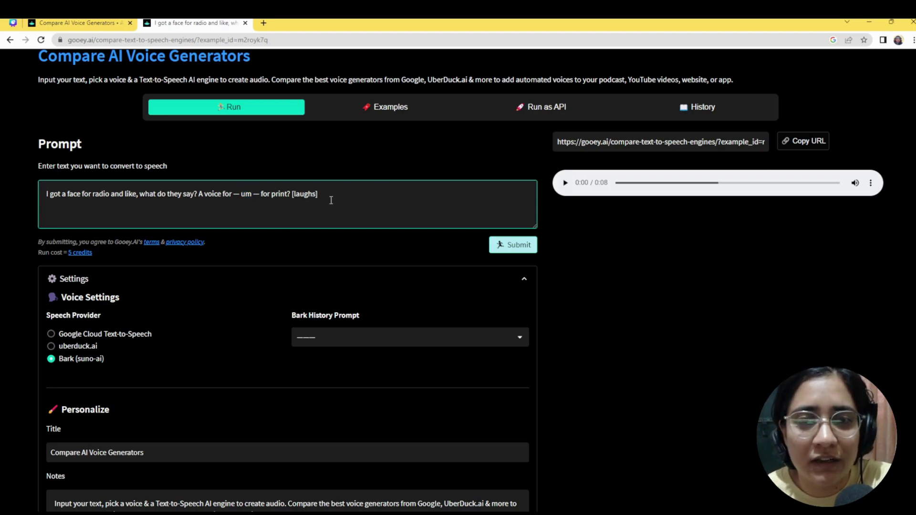
{"action": "left_click_drag", "start_coordinate": [318, 193], "coordinate": [291, 193]}
{"action": "left_click", "coordinate": [298, 197]}
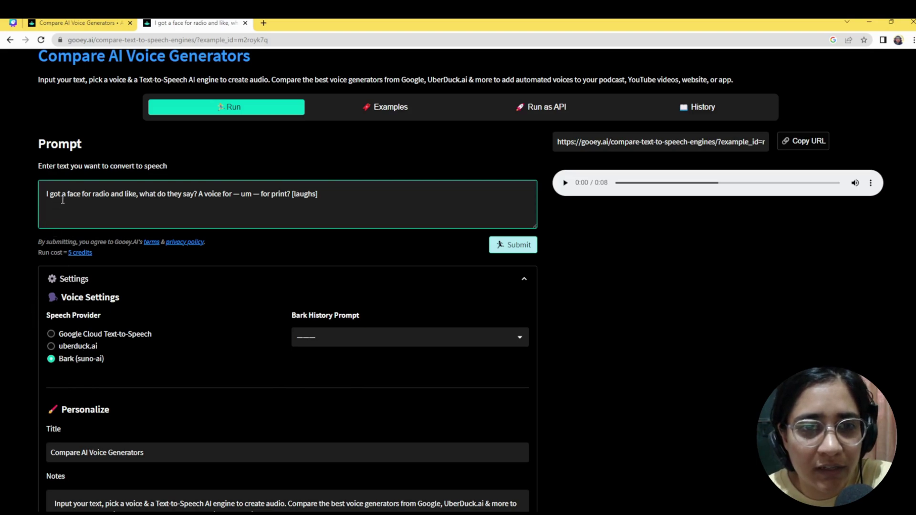
Set the Bark history prompt to Speaker 6 (English).
{"action": "left_click", "coordinate": [358, 337]}
{"action": "scroll", "coordinate": [451, 373], "scroll_direction": "down", "scroll_amount": 2}
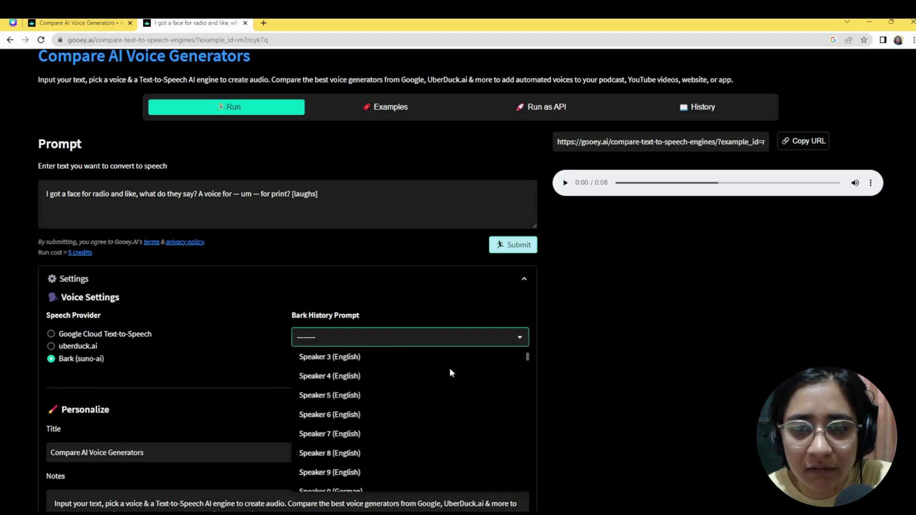
{"action": "left_click", "coordinate": [400, 418]}
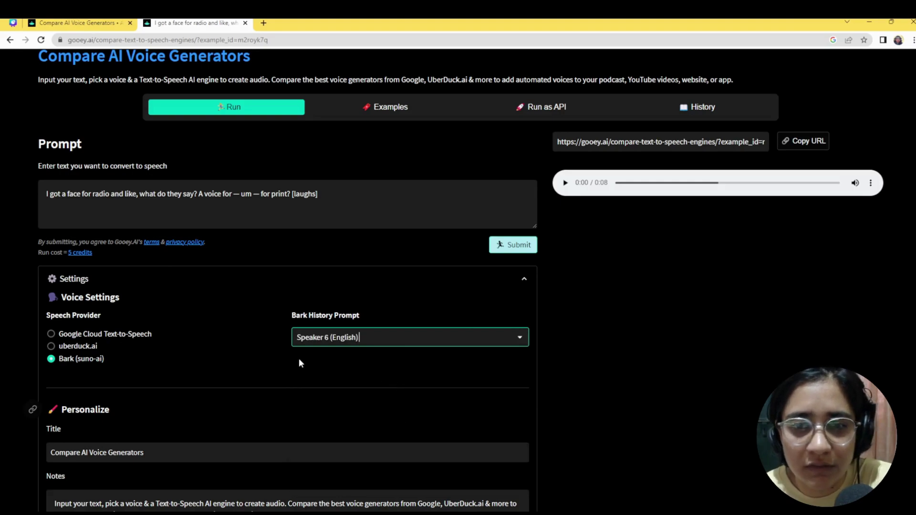
Submit the Bark run and play the resulting 0:10 Speaker 6 clip.
{"action": "left_click", "coordinate": [519, 247]}
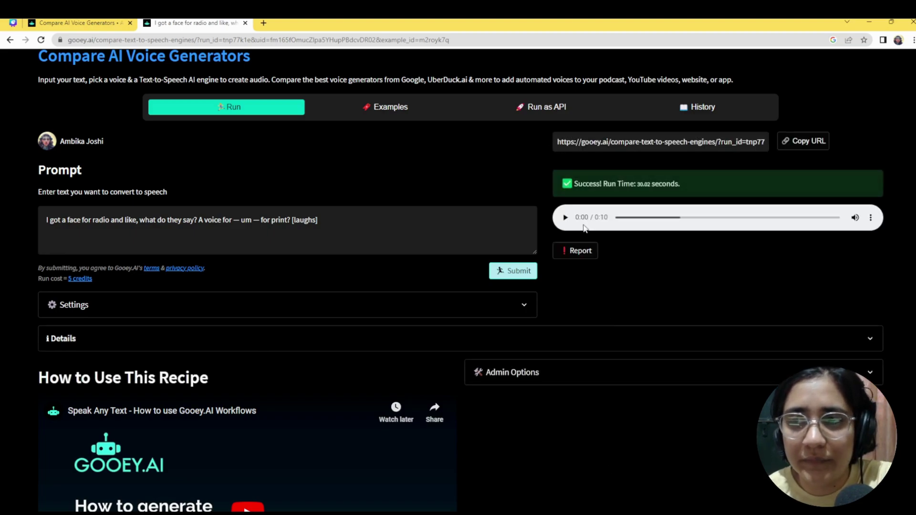
{"action": "left_click", "coordinate": [565, 218]}
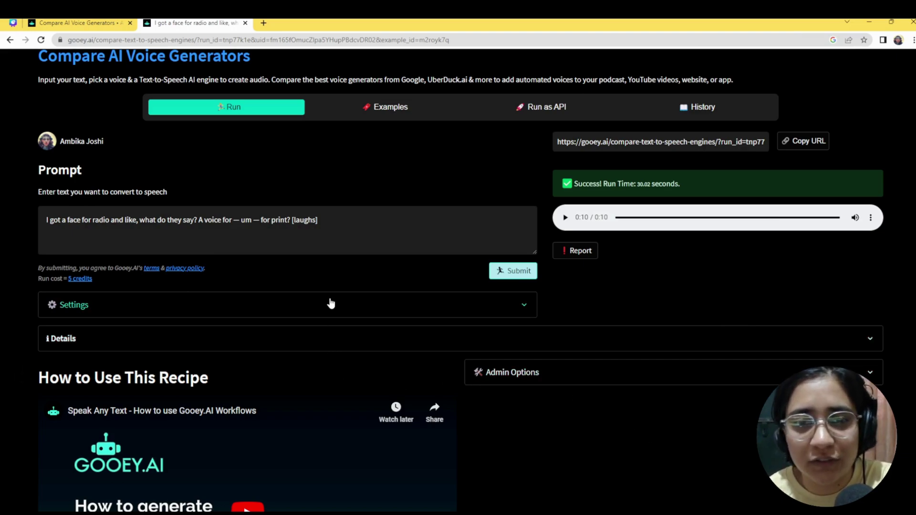
Expand Settings showing Bark (suno-ai) with Speaker 6 (English), then scroll to the recipe video.
{"action": "left_click", "coordinate": [301, 311]}
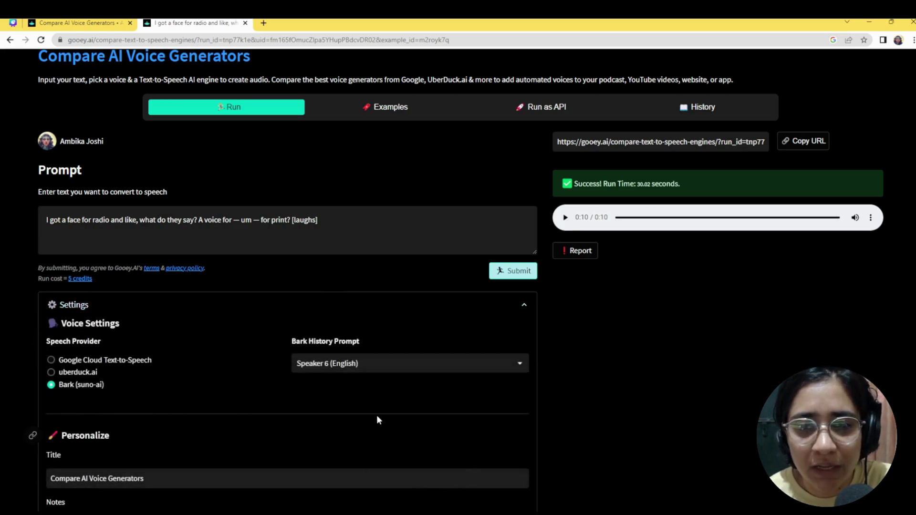
{"action": "scroll", "coordinate": [225, 396], "scroll_direction": "up", "scroll_amount": 2}
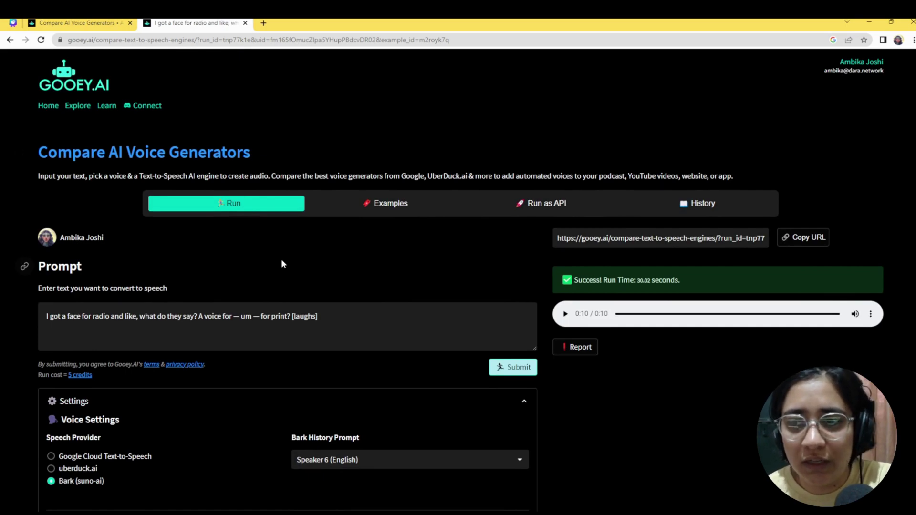
{"action": "scroll", "coordinate": [281, 259], "scroll_direction": "down", "scroll_amount": 1}
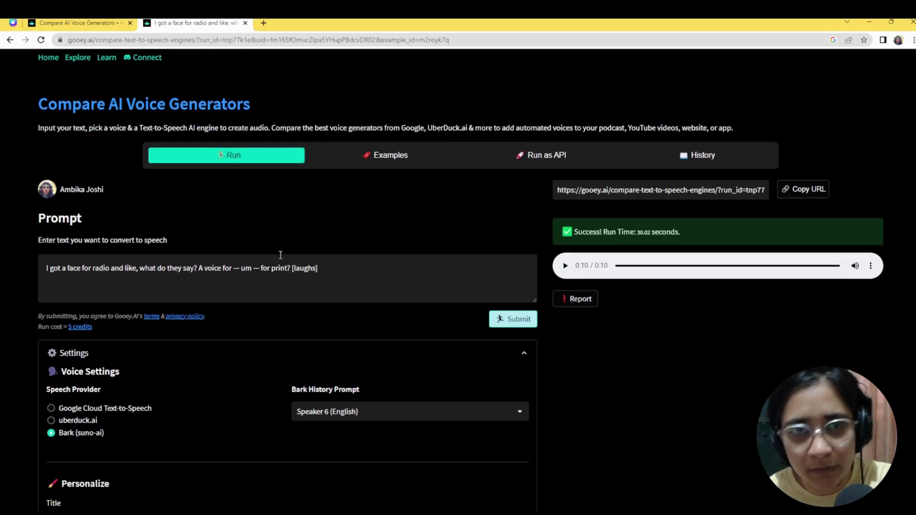
{"action": "scroll", "coordinate": [93, 134], "scroll_direction": "up", "scroll_amount": 1}
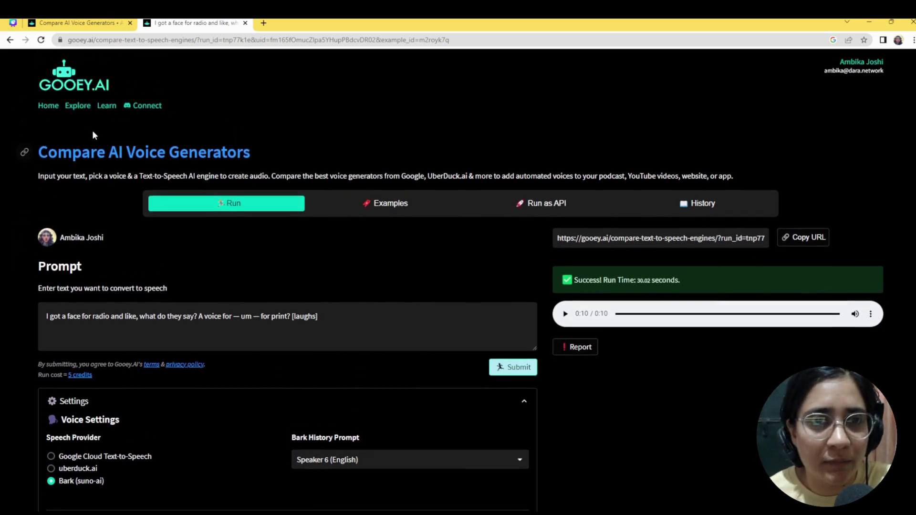
{"action": "scroll", "coordinate": [374, 134], "scroll_direction": "down", "scroll_amount": 1}
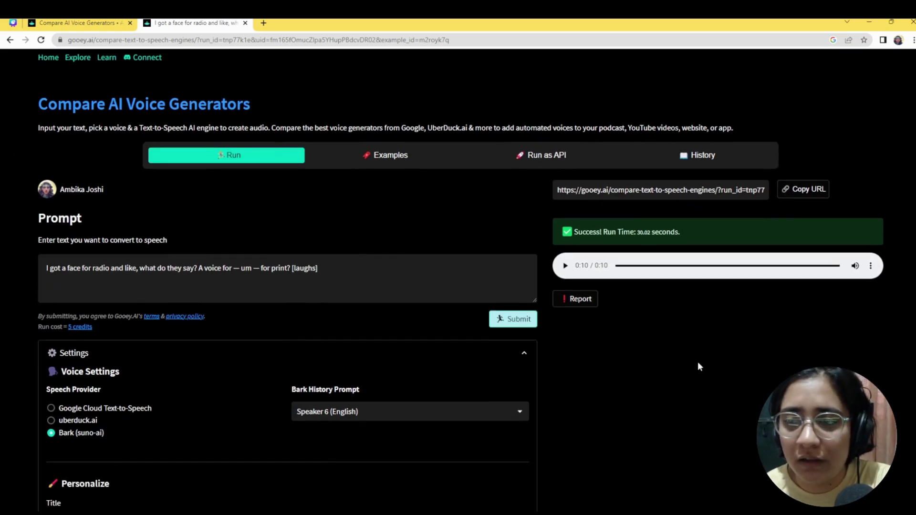
{"action": "scroll", "coordinate": [453, 406], "scroll_direction": "down", "scroll_amount": 5}
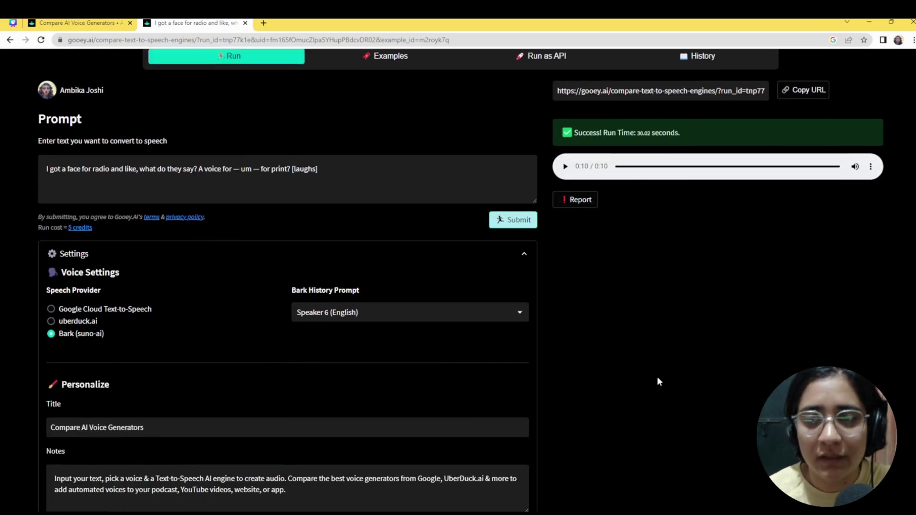
{"action": "scroll", "coordinate": [303, 395], "scroll_direction": "down", "scroll_amount": 4}
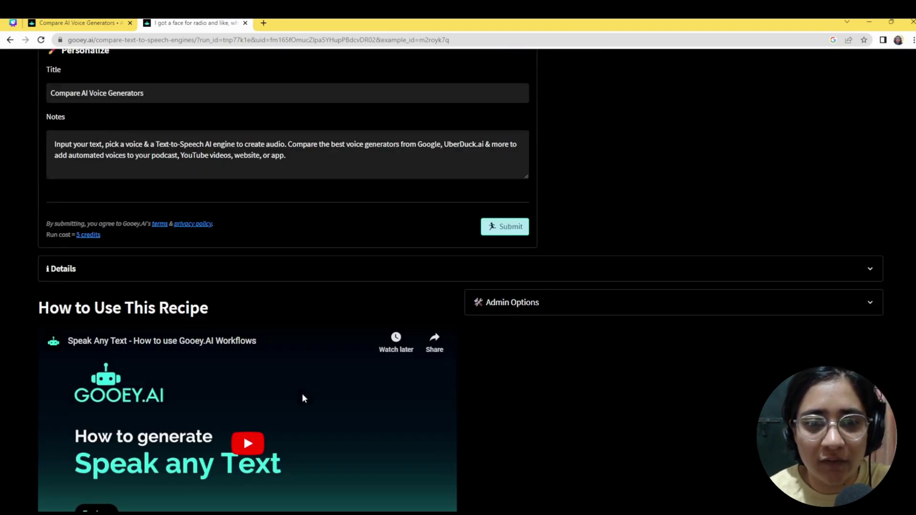
{"action": "scroll", "coordinate": [584, 336], "scroll_direction": "down", "scroll_amount": 5}
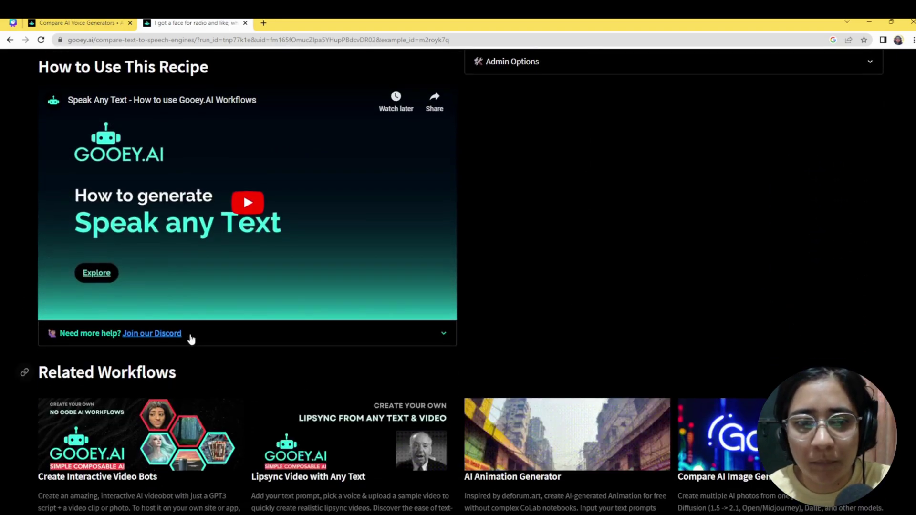
{"action": "scroll", "coordinate": [429, 350], "scroll_direction": "up", "scroll_amount": 3}
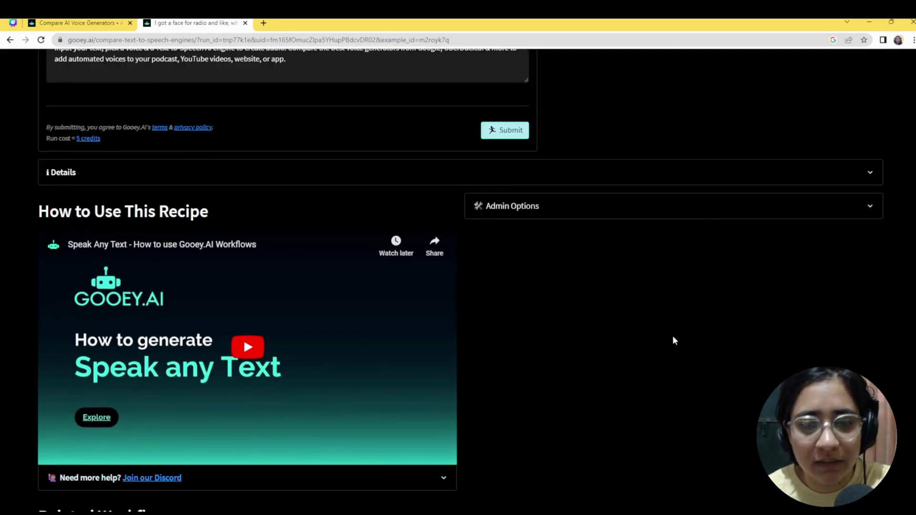